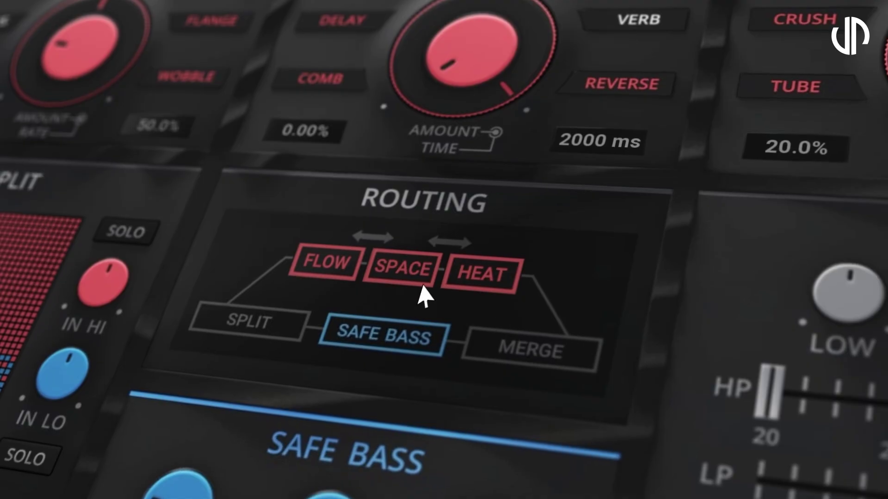
Drag FLOW past SPACE and HEAT back to the end, giving the chain SPACE, FLOW, HEAT
drag(341, 259, 495, 277)
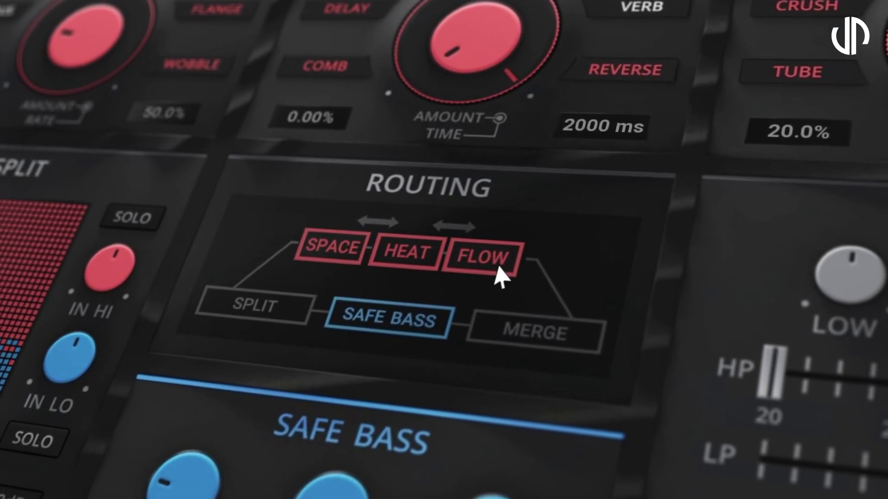
drag(444, 256, 498, 252)
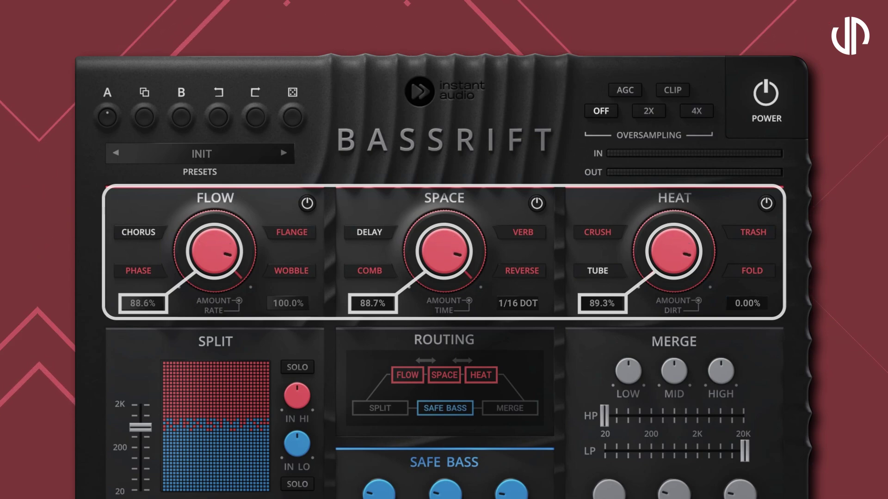
Power off a module and cycle FLOW through Flange and Phase to Wobble mode
click(764, 202)
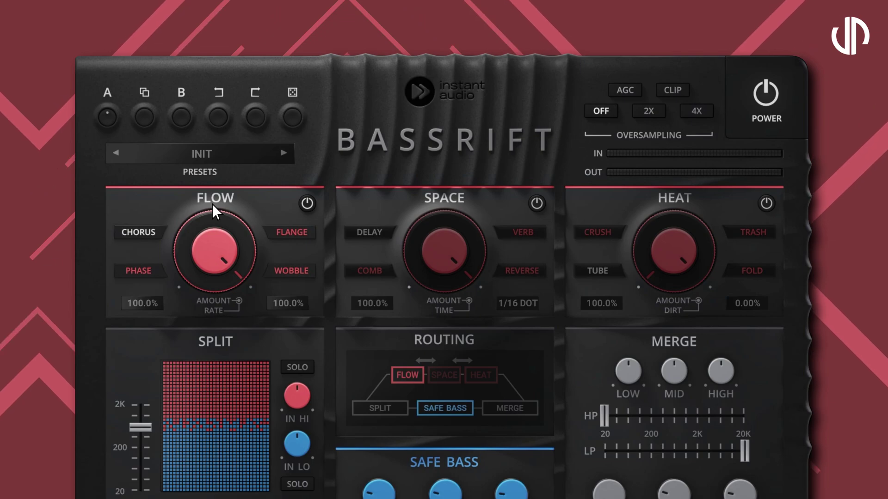
click(310, 233)
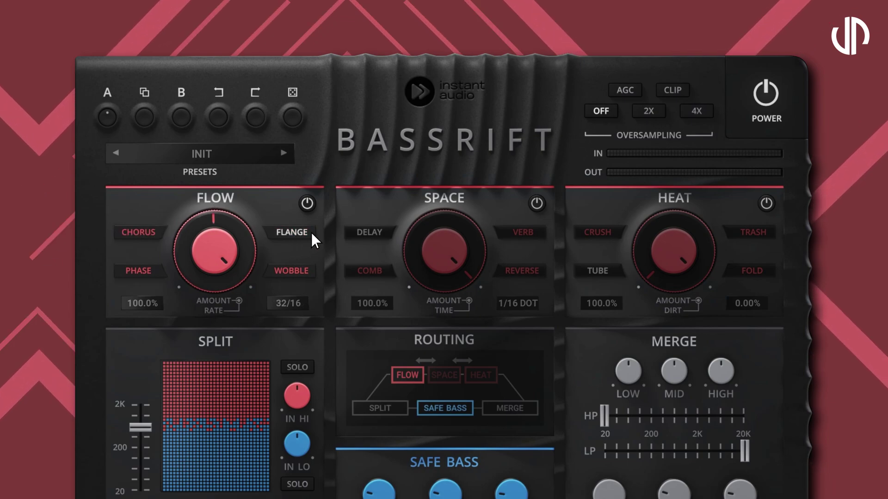
click(157, 271)
click(311, 271)
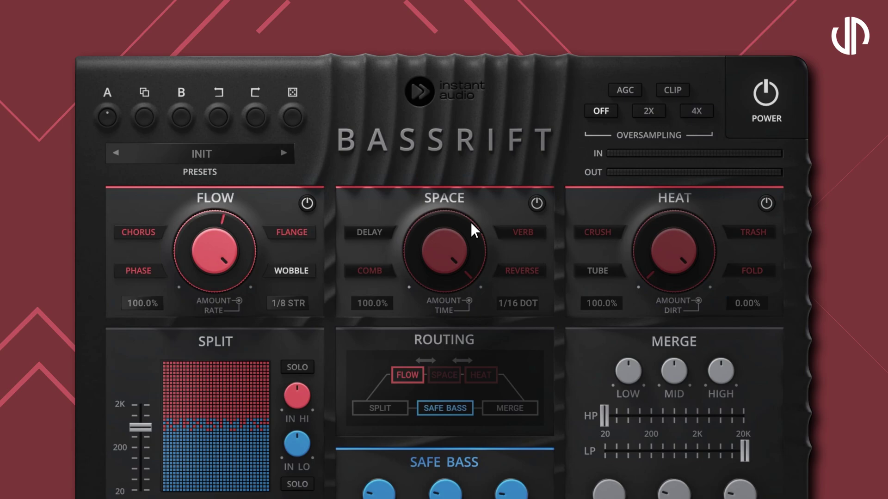
Power SPACE back on in Reverse mode, via Verb and Comb, and switch HEAT back on
click(537, 202)
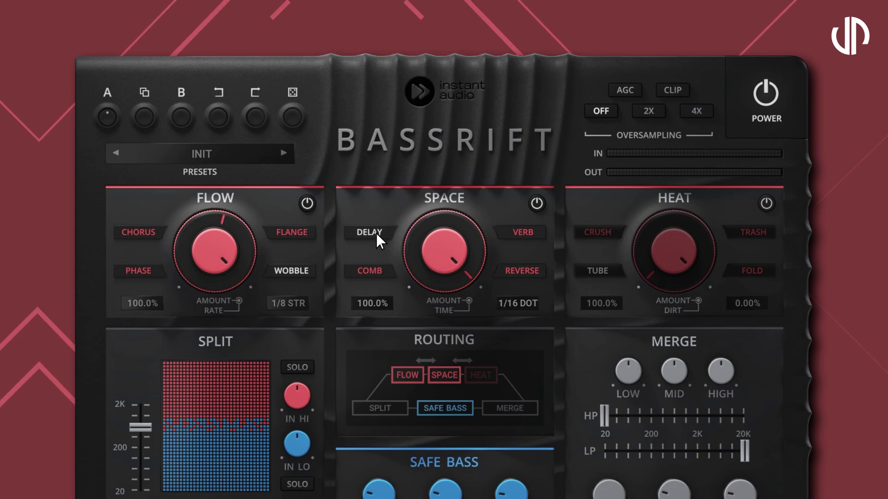
click(535, 230)
click(384, 270)
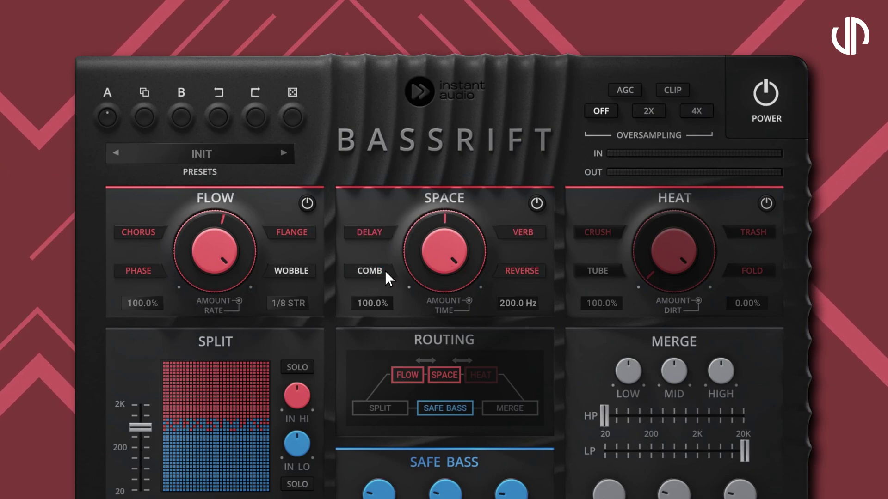
click(537, 269)
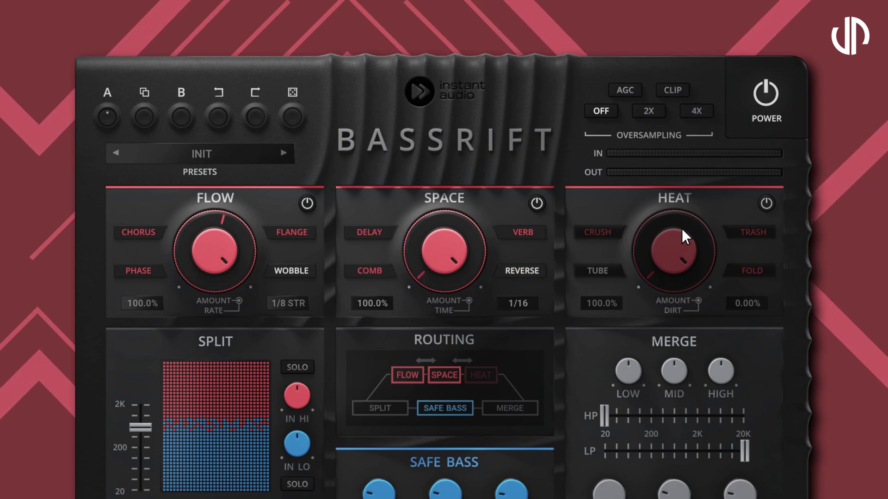
click(768, 204)
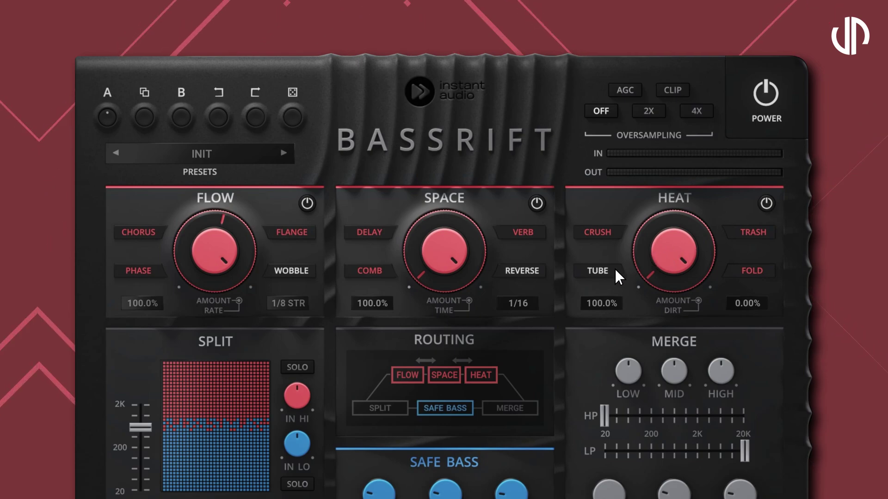
Raise HEAT DIRT to about 50%, then switch HEAT from Fold to Trash mode
drag(634, 266, 641, 227)
click(761, 270)
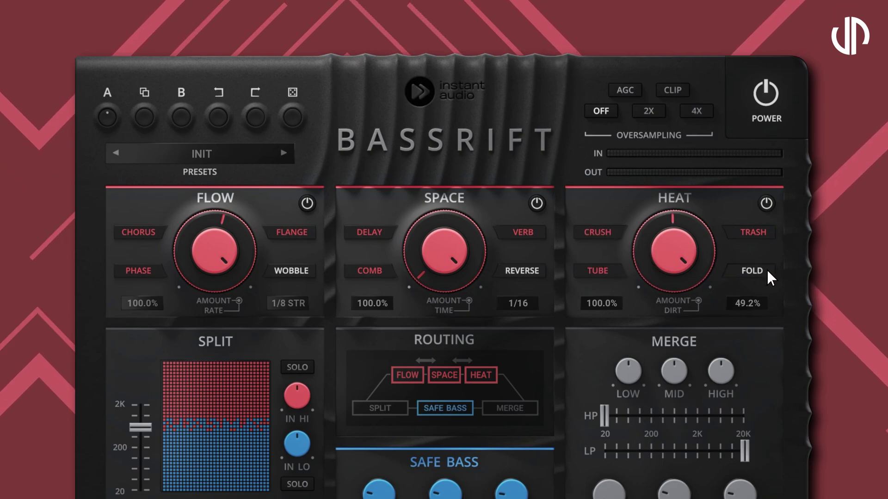
click(768, 231)
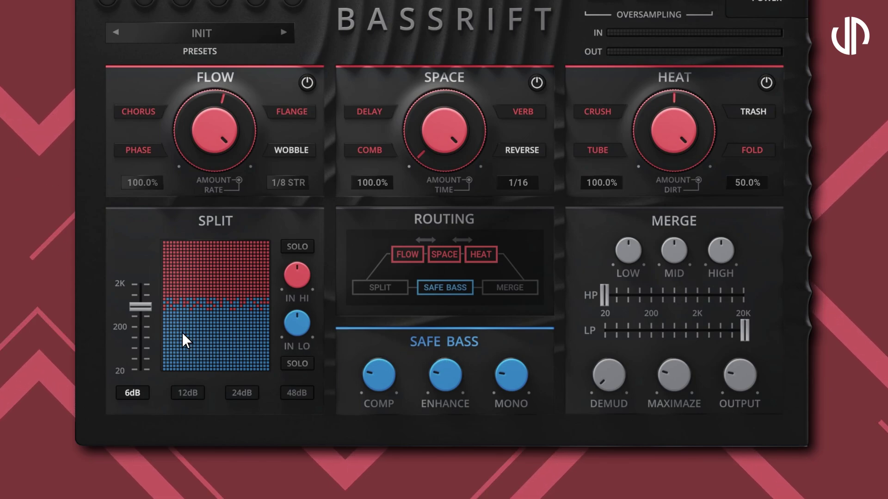
Lower the Split crossover to 200 Hz and, after trying 12, 24 and 6dB, settle on a 48dB slope
drag(141, 306, 141, 325)
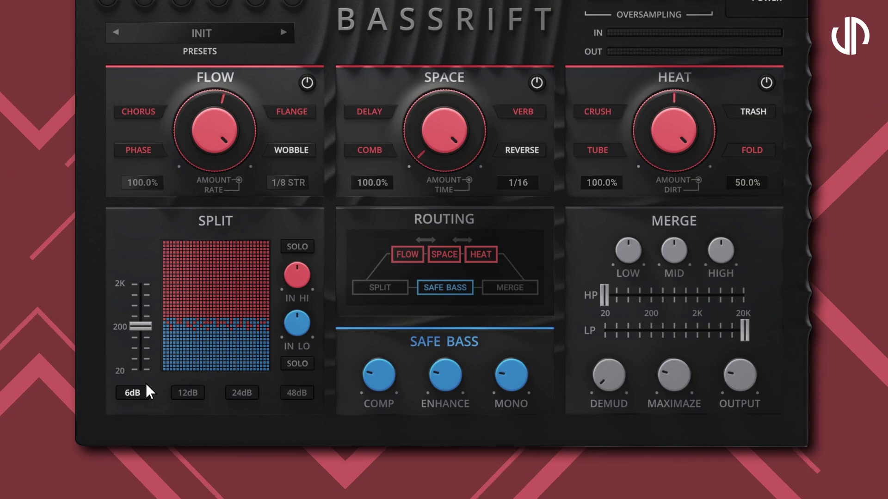
click(196, 394)
click(252, 394)
click(308, 393)
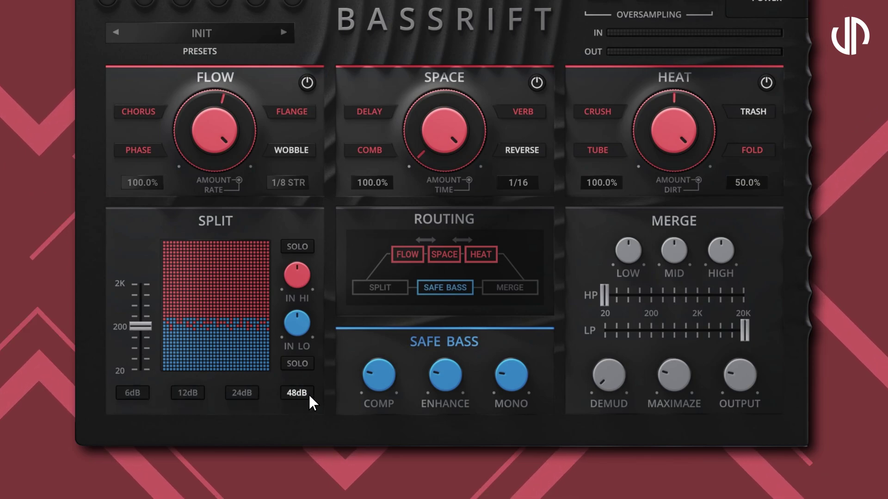
click(121, 394)
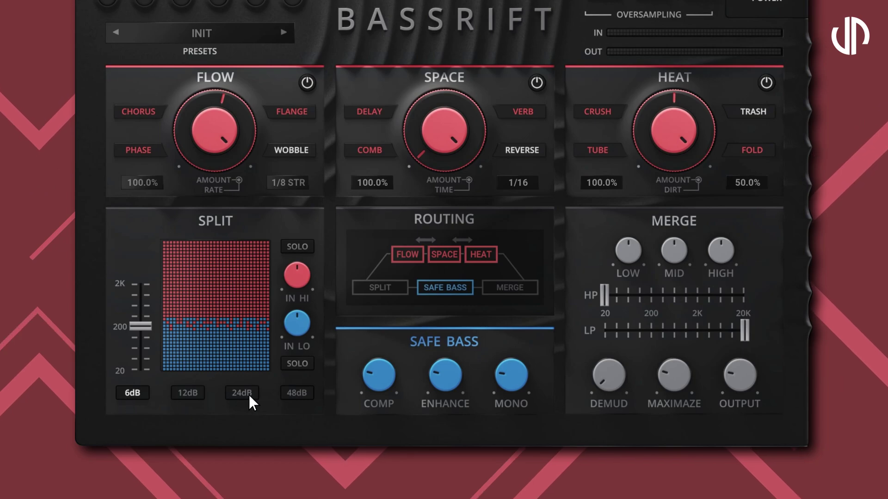
click(308, 393)
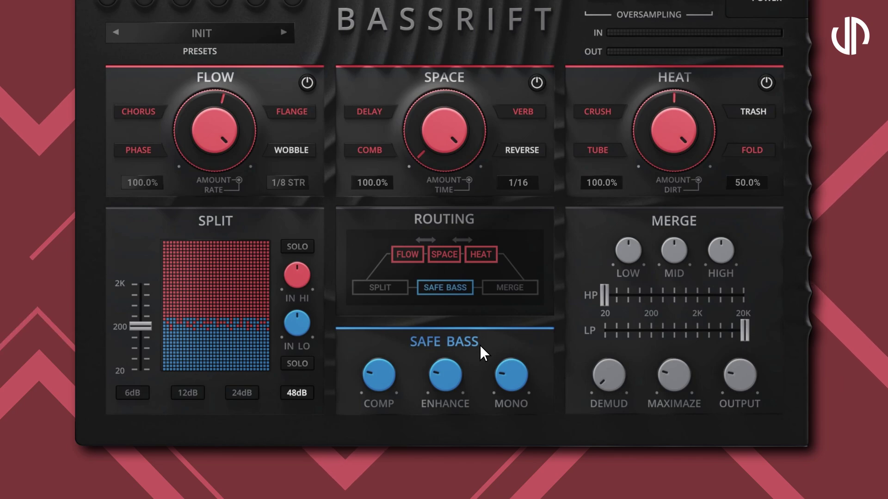
Turn up the Safe Bass MONO knob with the mouse wheel
scroll(382, 379, up, 3)
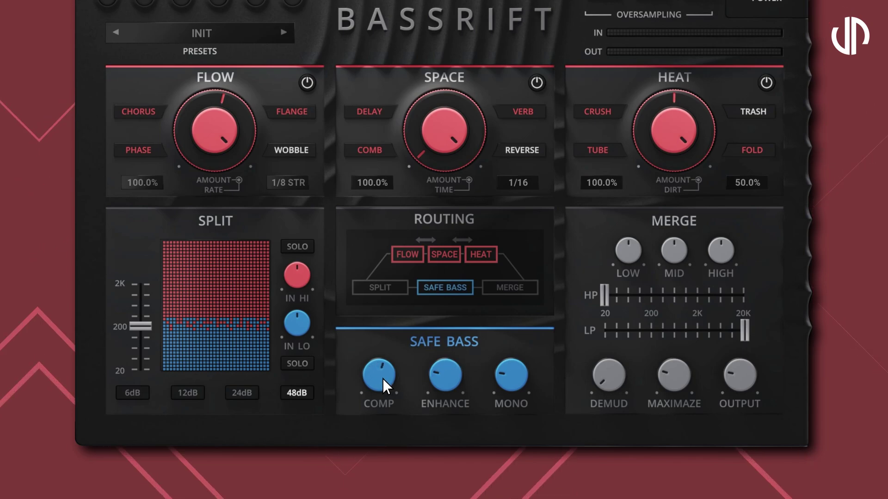
scroll(382, 379, up, 3)
scroll(448, 378, up, 5)
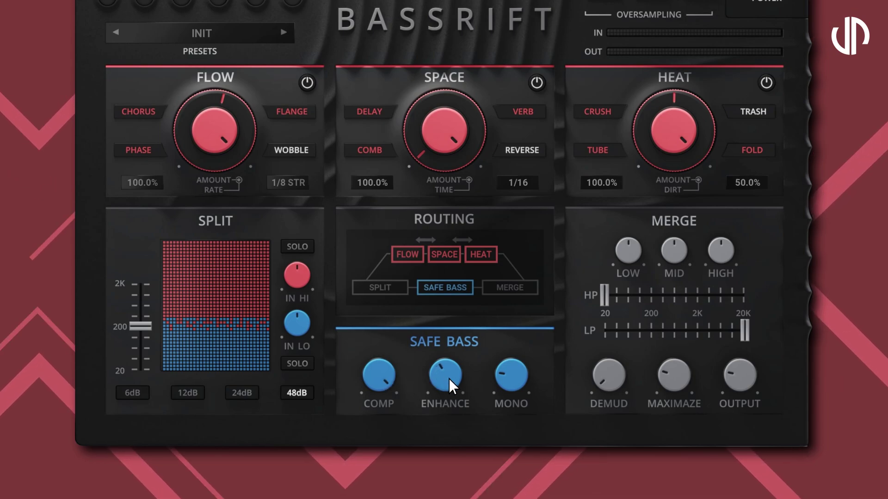
scroll(448, 379, up, 2)
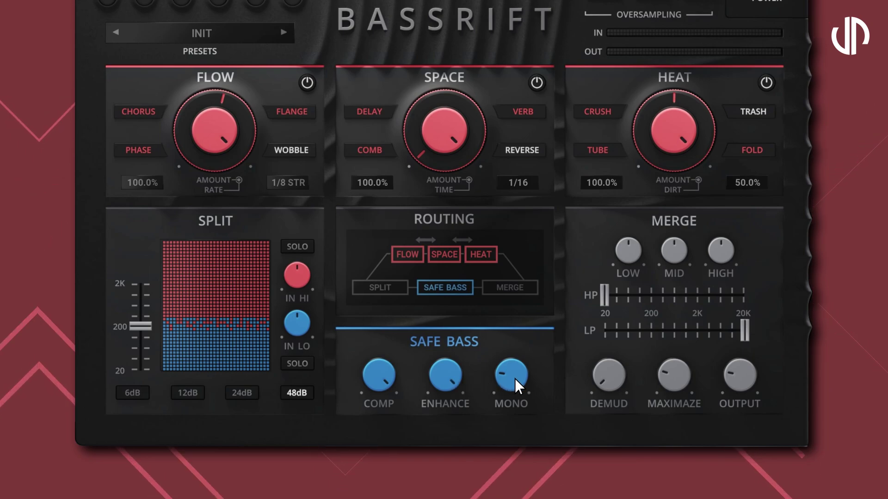
scroll(515, 378, up, 2)
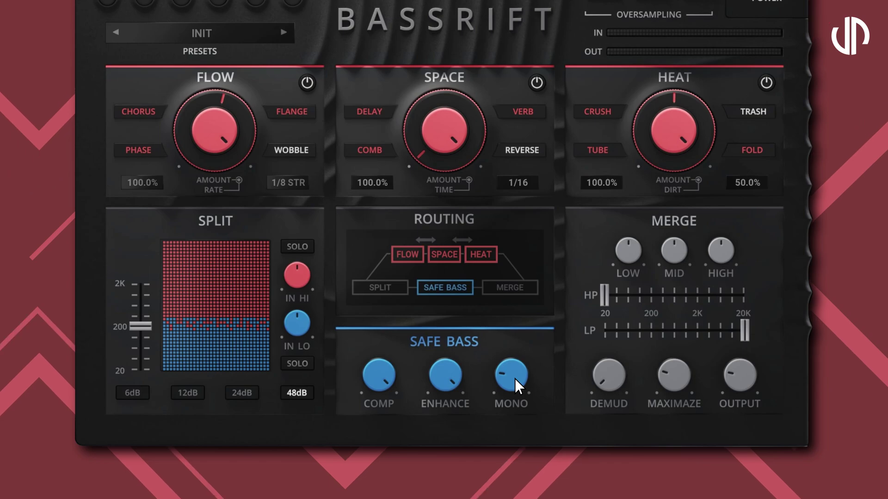
scroll(515, 379, up, 3)
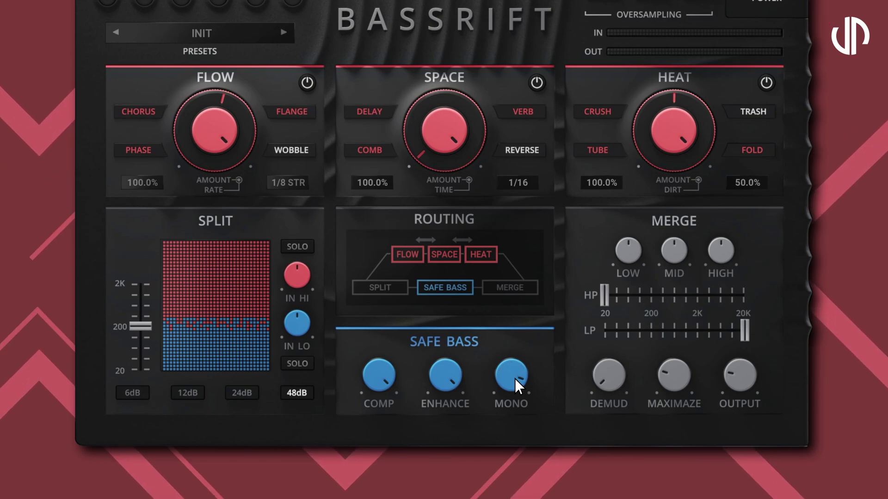
scroll(515, 378, up, 2)
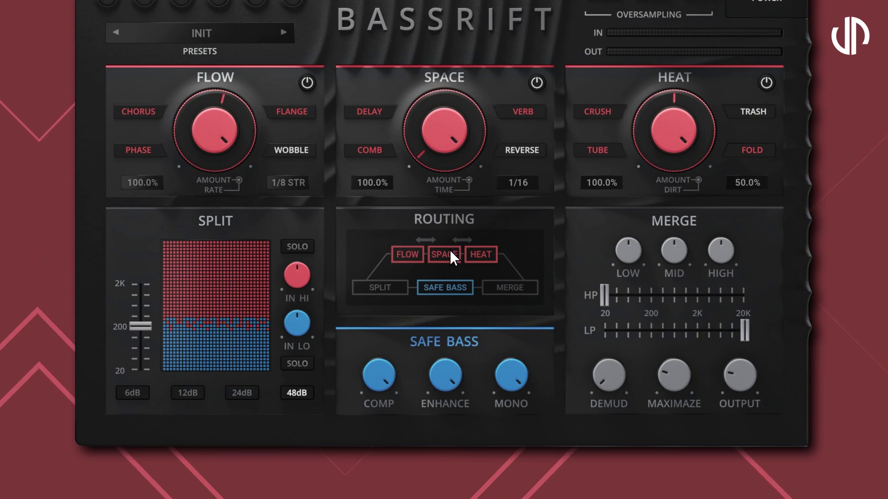
Move SPACE and HEAT ahead of FLOW, then bypass and re-enable all three modules
drag(448, 253, 416, 254)
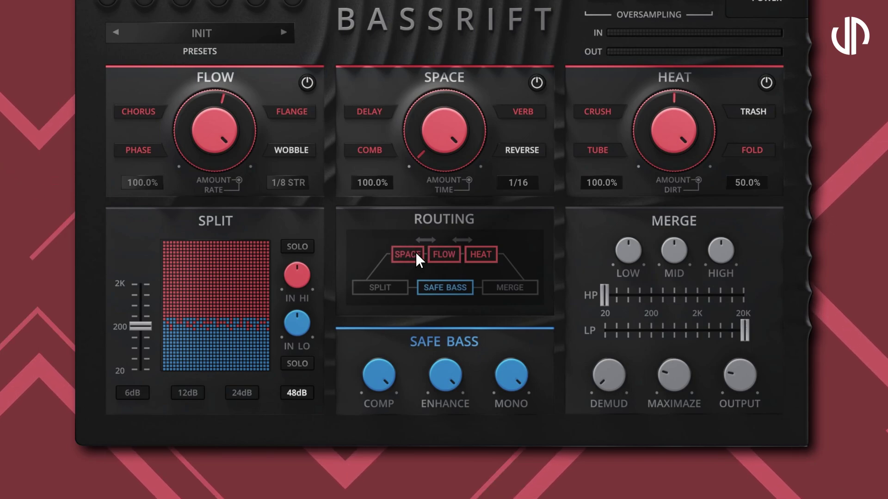
drag(488, 253, 461, 255)
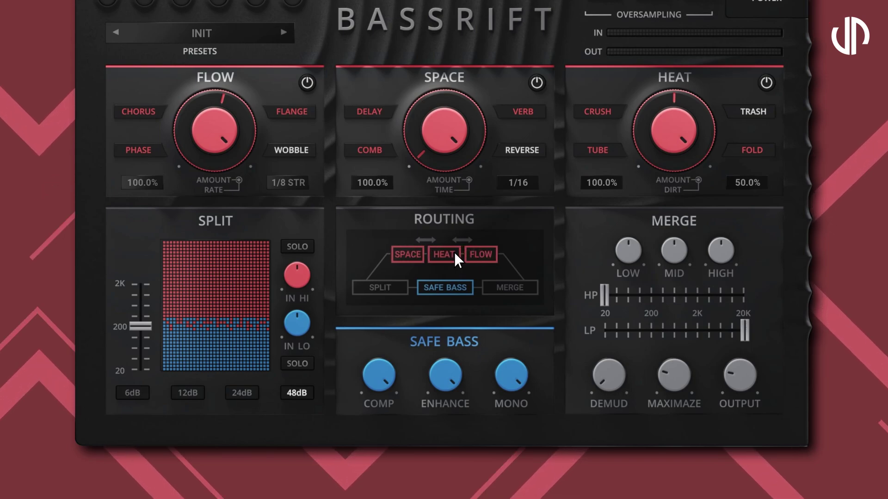
click(491, 253)
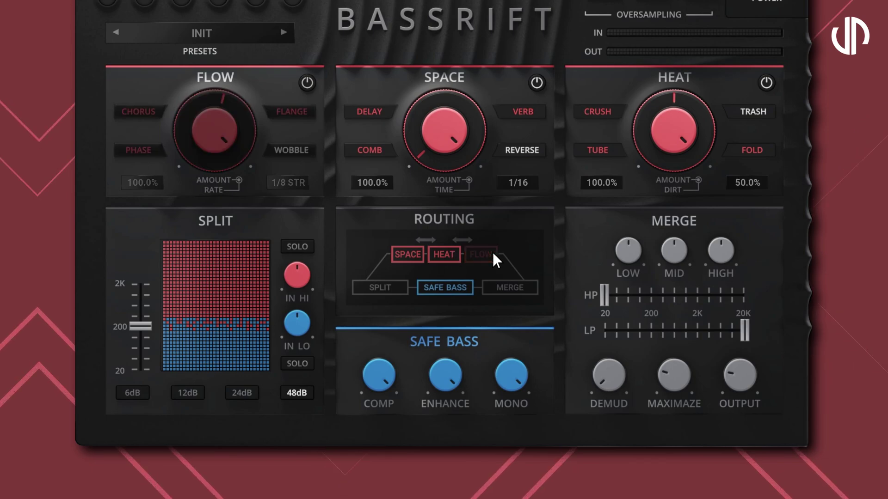
click(453, 252)
click(407, 253)
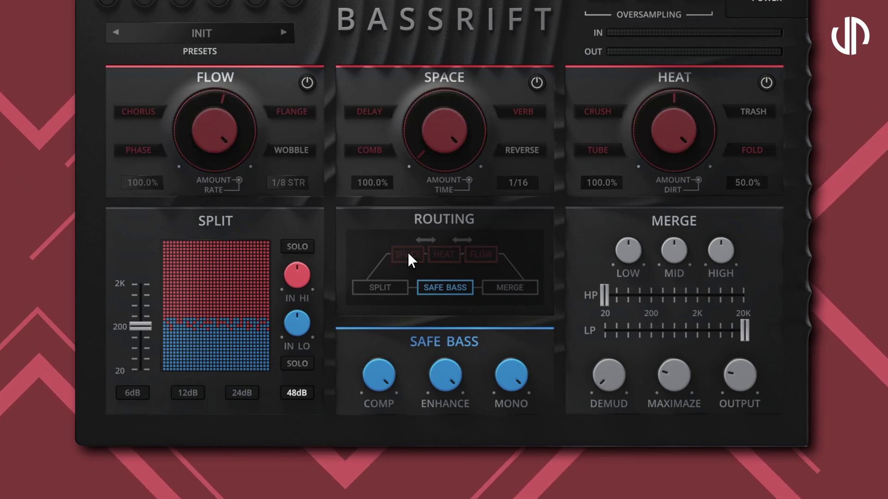
click(407, 253)
click(452, 253)
click(491, 251)
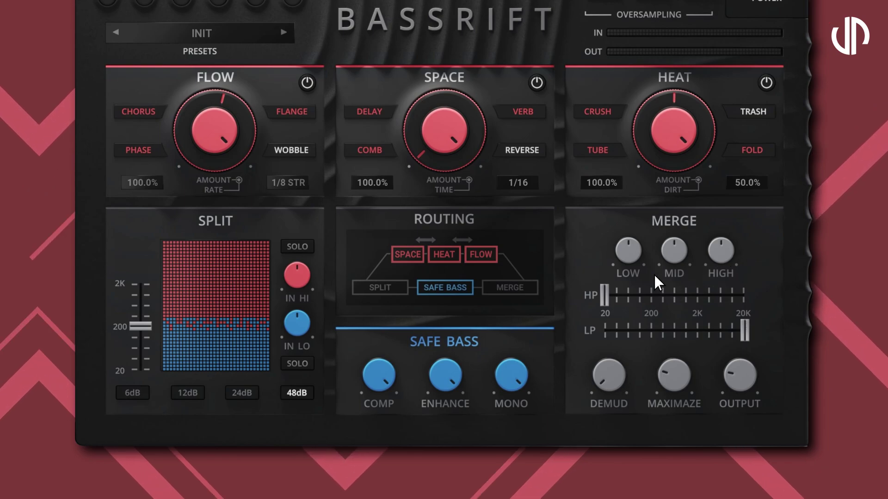
Nudge the Merge high-pass up and low-pass down, then raise DEMUD and MAXIMAZE
drag(618, 294, 623, 293)
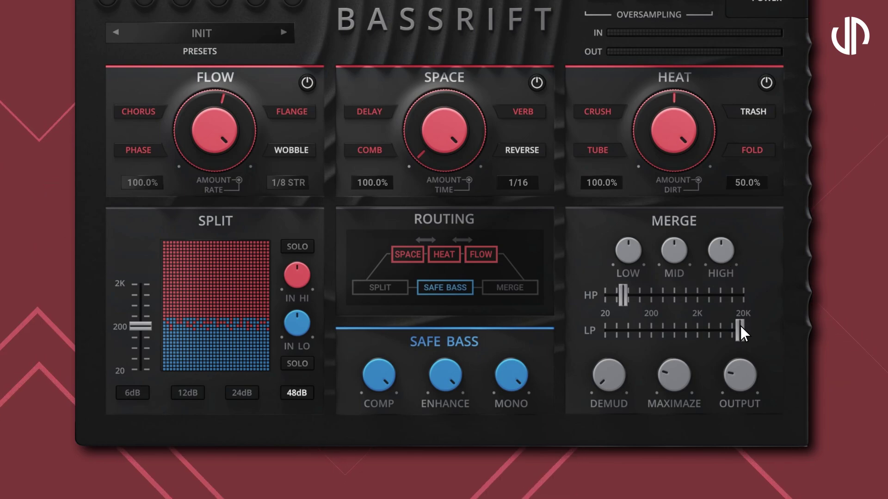
drag(740, 325, 728, 327)
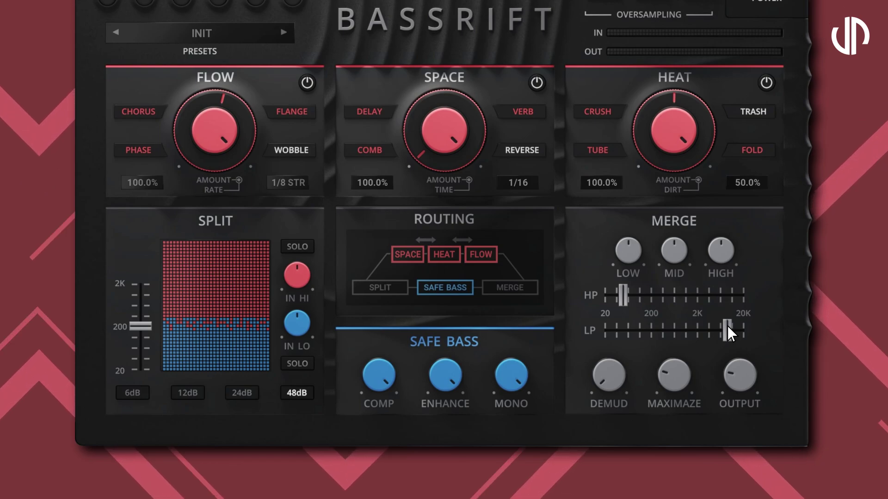
scroll(606, 370, up, 5)
scroll(674, 369, up, 3)
scroll(674, 369, up, 2)
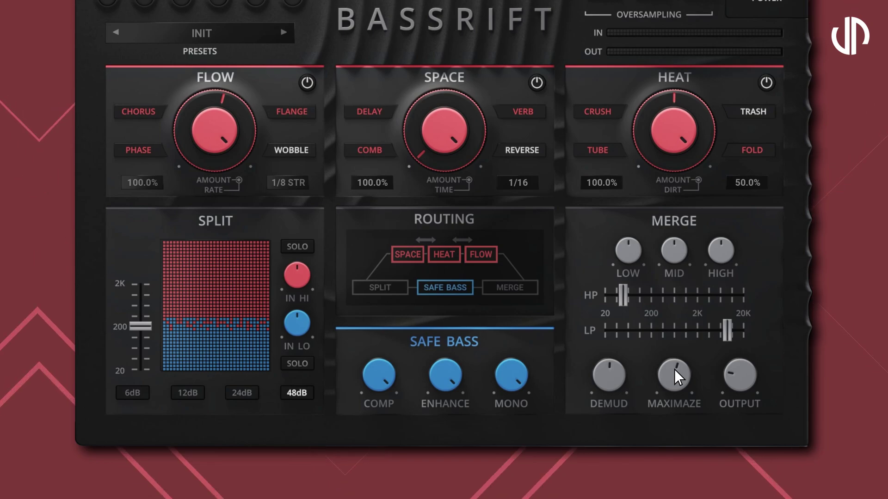
Reset the Merge OUTPUT knob to its default level
double_click(738, 370)
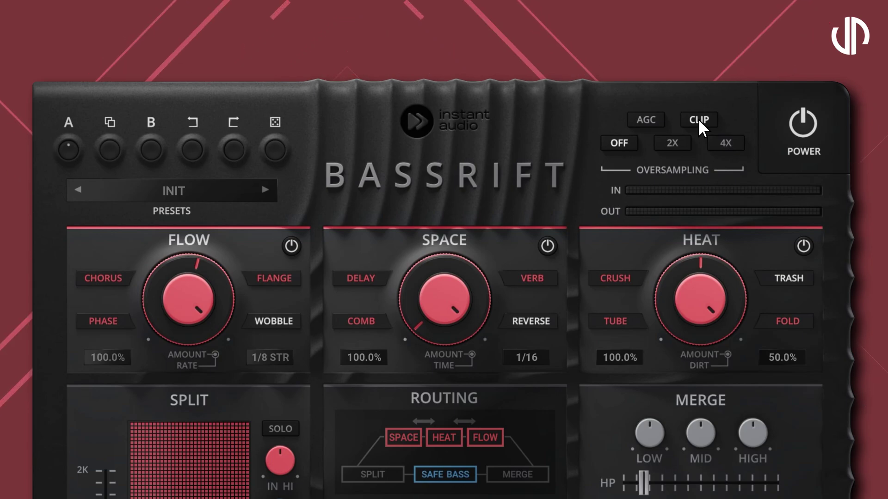
Enable AGC (automatic gain control)
click(654, 118)
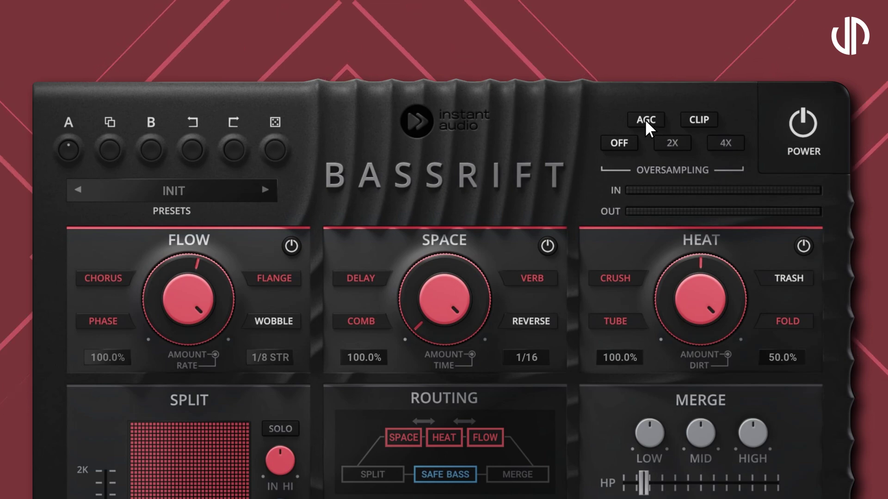
Open the Presets browser from the preset display to load Dirty Bounce
click(206, 191)
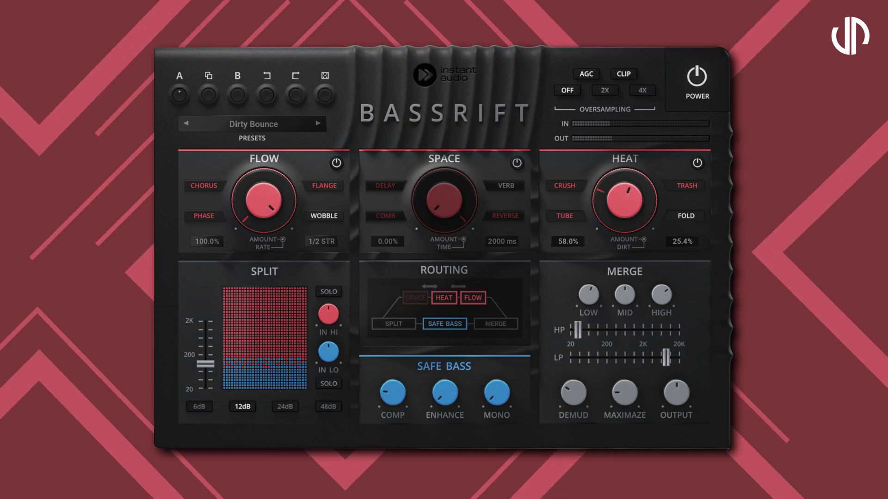
Randomize the patch eleven times, ending on Space in Verb mode at 94.6% and 218 ms, chain Flow-Space-Heat
click(325, 95)
click(325, 95)
click(324, 94)
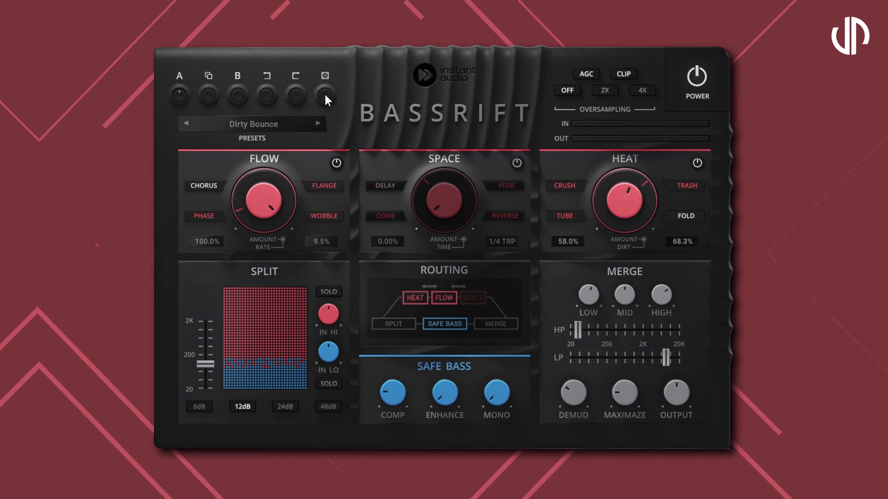
click(325, 95)
click(325, 95)
click(325, 95)
click(324, 95)
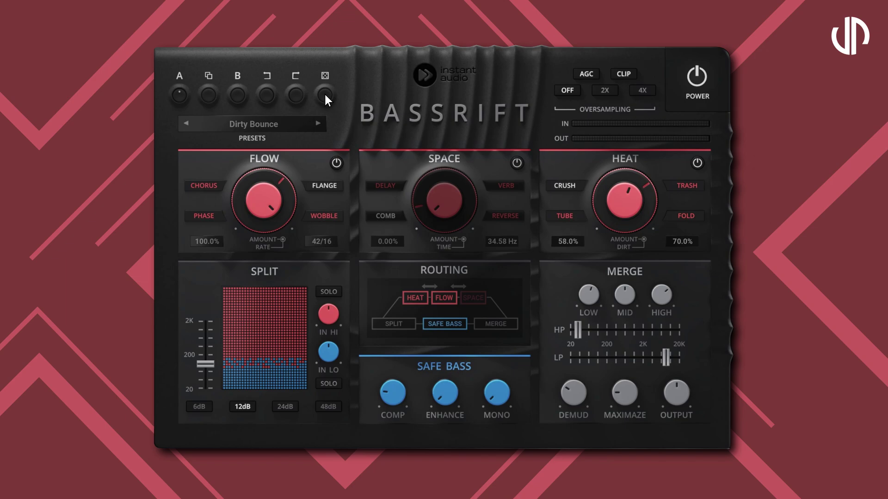
click(324, 95)
click(325, 95)
click(324, 95)
click(325, 95)
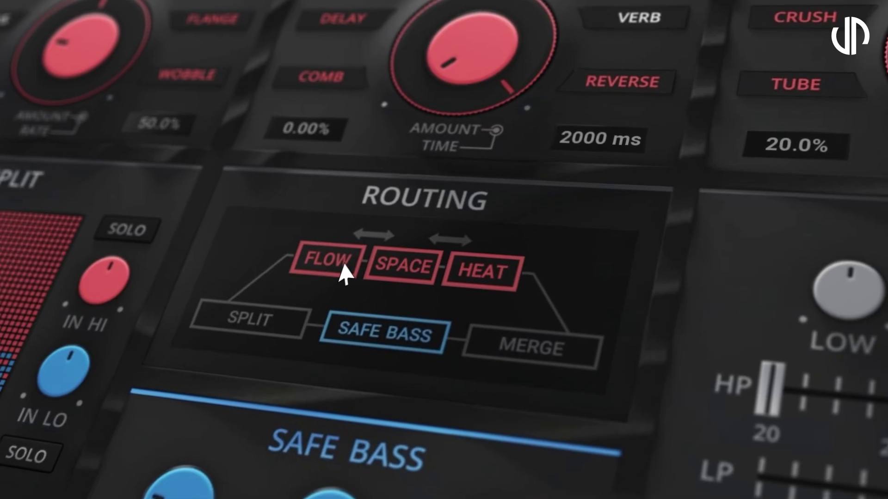
Reorder the routing chain so FLOW sits behind SPACE, giving SPACE, FLOW, HEAT
drag(344, 275, 500, 275)
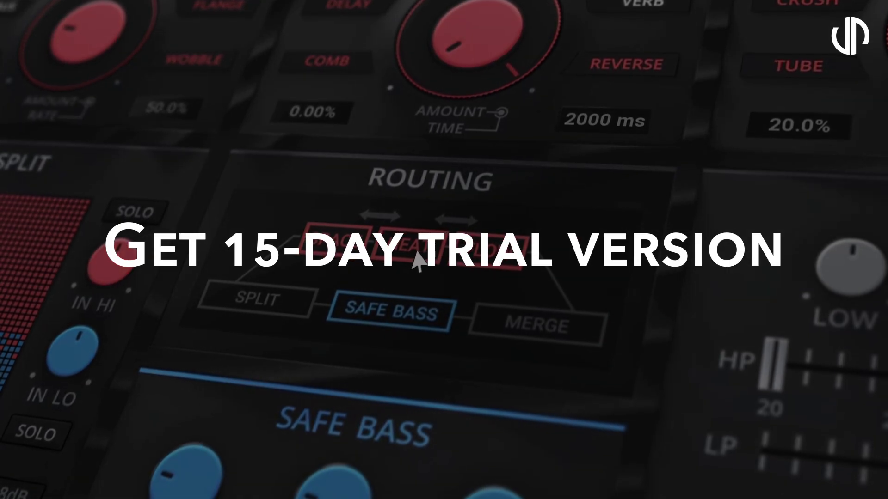